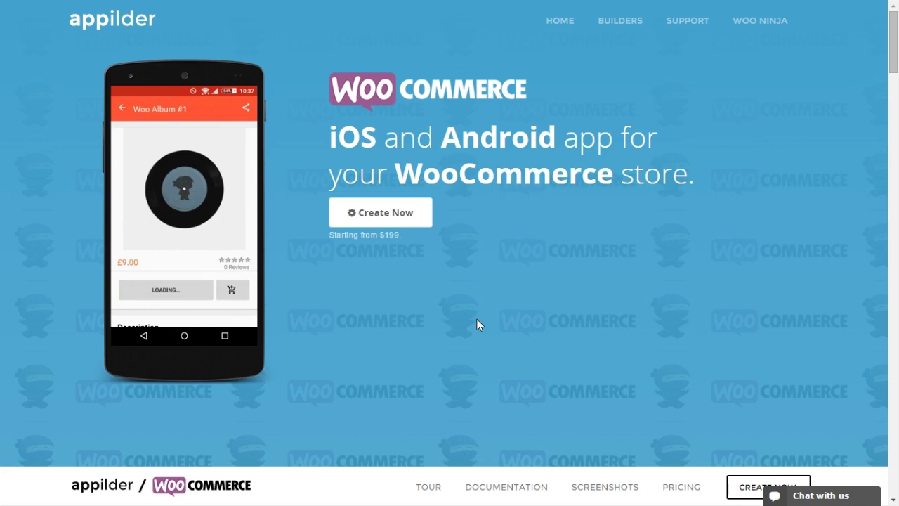
Open the WooCommerce app builder with Create Now on the Appilder landing page
{"action": "left_click", "coordinate": [416, 218]}
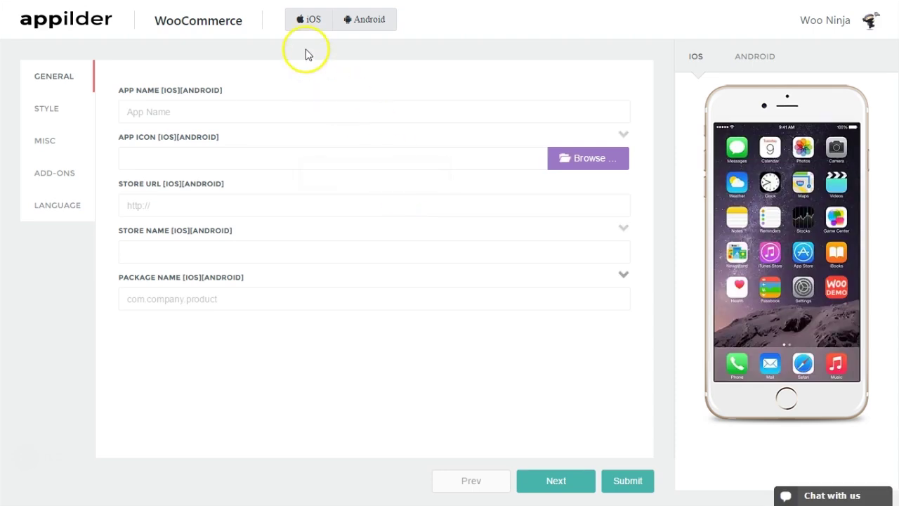
Select both iOS and Android as target platforms, then compare the Android and iPhone previews
{"action": "left_click", "coordinate": [308, 21]}
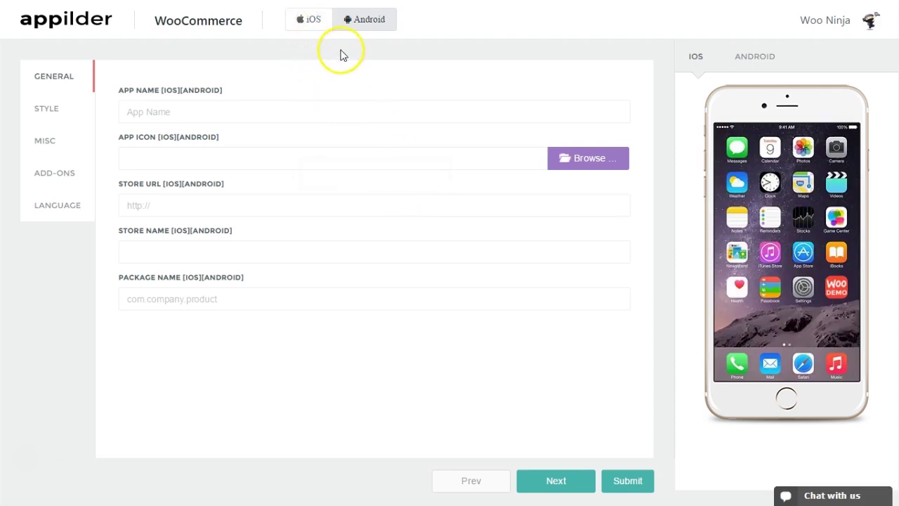
{"action": "left_click", "coordinate": [329, 22]}
{"action": "left_click", "coordinate": [361, 24]}
{"action": "left_click", "coordinate": [357, 23]}
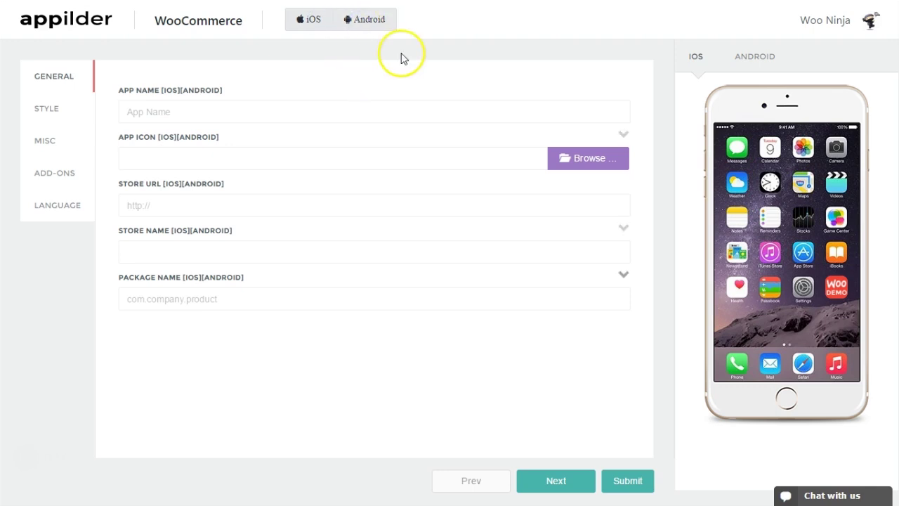
{"action": "left_click", "coordinate": [770, 57]}
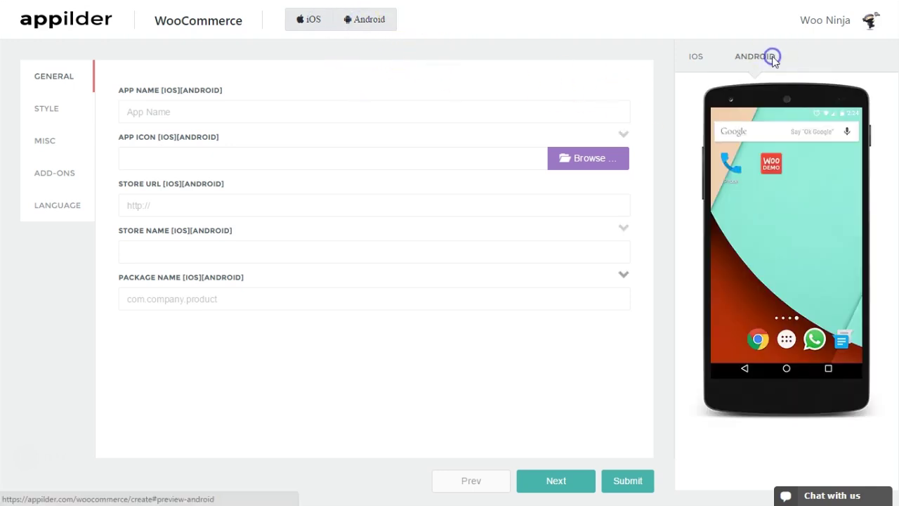
{"action": "left_click", "coordinate": [698, 62]}
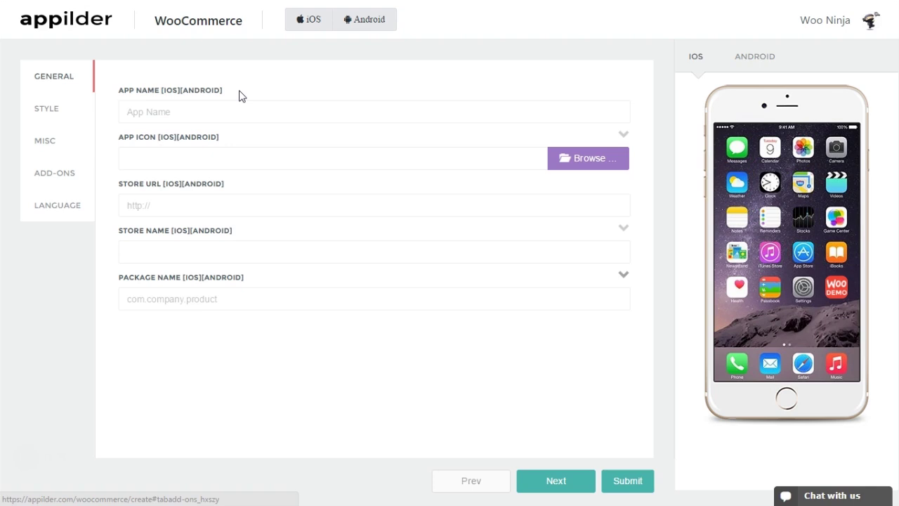
Name the app DemoApp and load shopping-bag-icon.png as its icon
{"action": "left_click", "coordinate": [234, 112]}
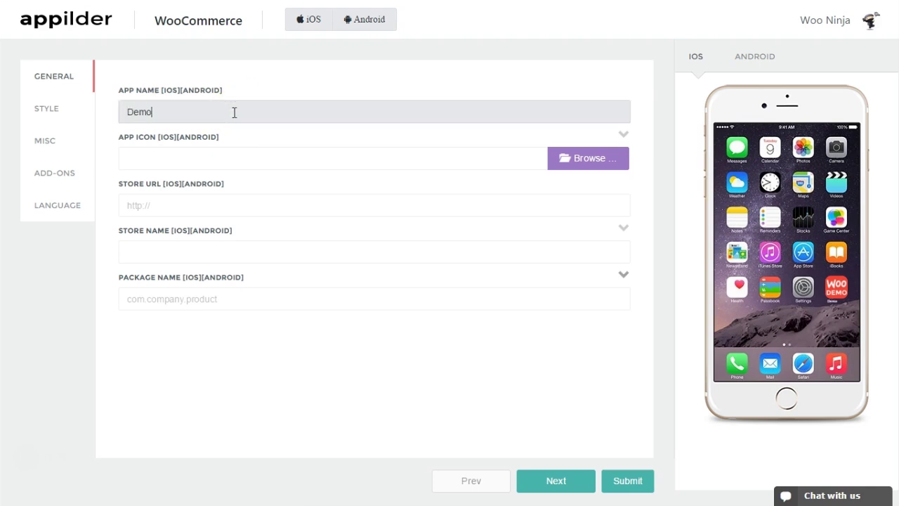
{"action": "left_click", "coordinate": [576, 159]}
{"action": "left_click", "coordinate": [251, 153]}
{"action": "left_click", "coordinate": [336, 297]}
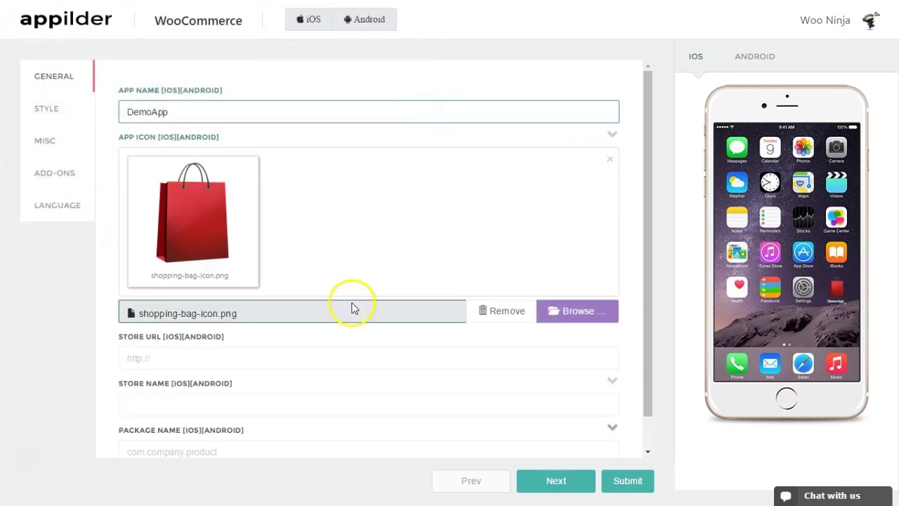
{"action": "scroll", "coordinate": [353, 304], "scroll_direction": "down", "scroll_amount": 1}
{"action": "left_click", "coordinate": [260, 322]}
{"action": "type", "text": "http://yourstore.com"}
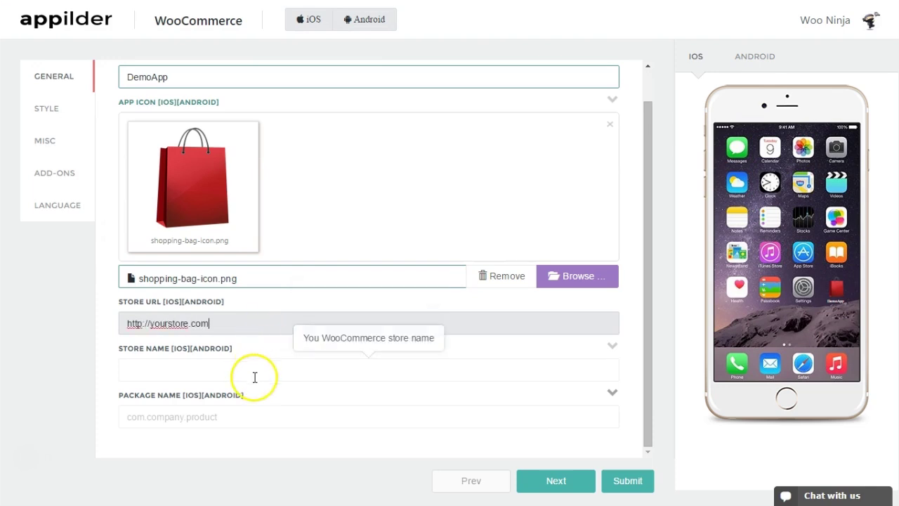
{"action": "left_click", "coordinate": [254, 377]}
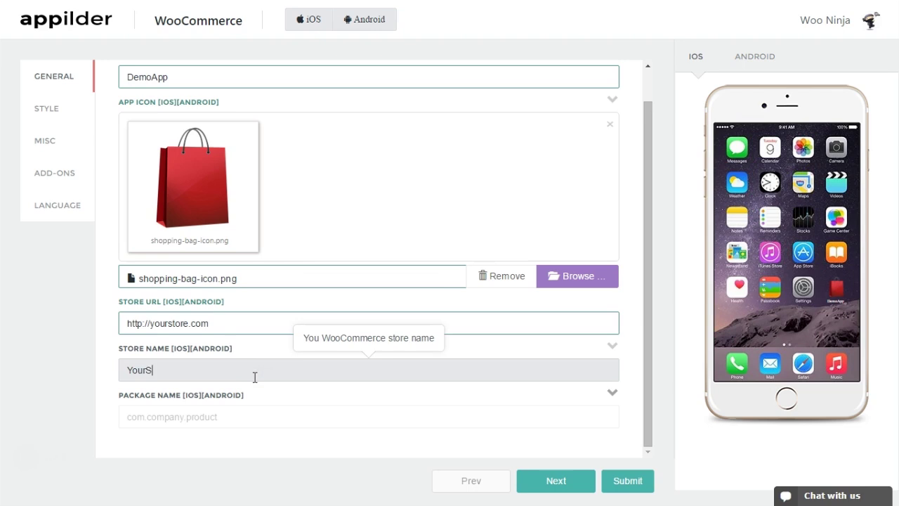
{"action": "left_click", "coordinate": [249, 424]}
{"action": "type", "text": "com.yourstore.demoapp"}
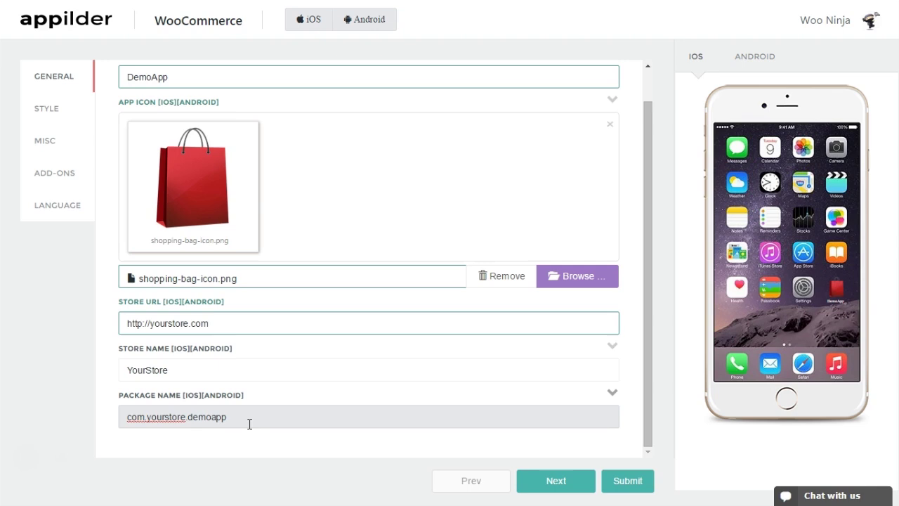
{"action": "left_click", "coordinate": [572, 484]}
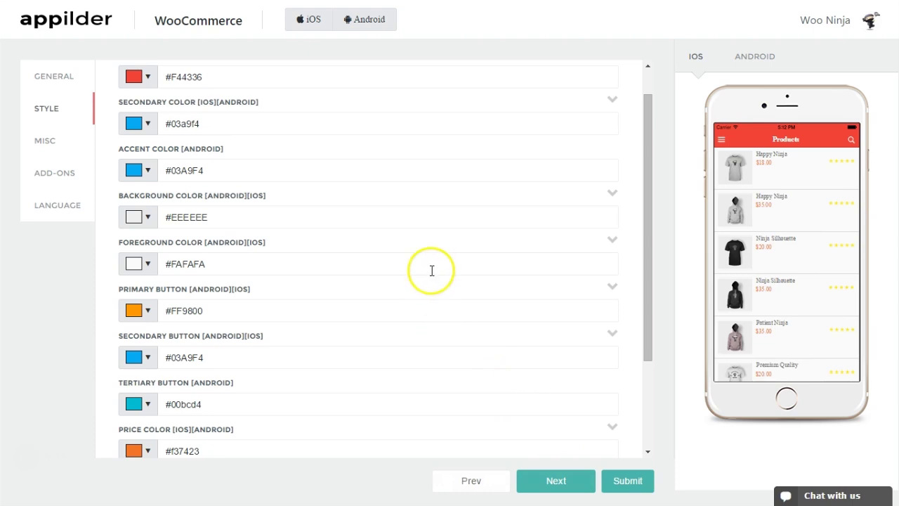
Set the primary colour to indigo #3f51b5 and check it in the Android and iPhone previews
{"action": "left_click", "coordinate": [152, 78]}
{"action": "left_click", "coordinate": [141, 78]}
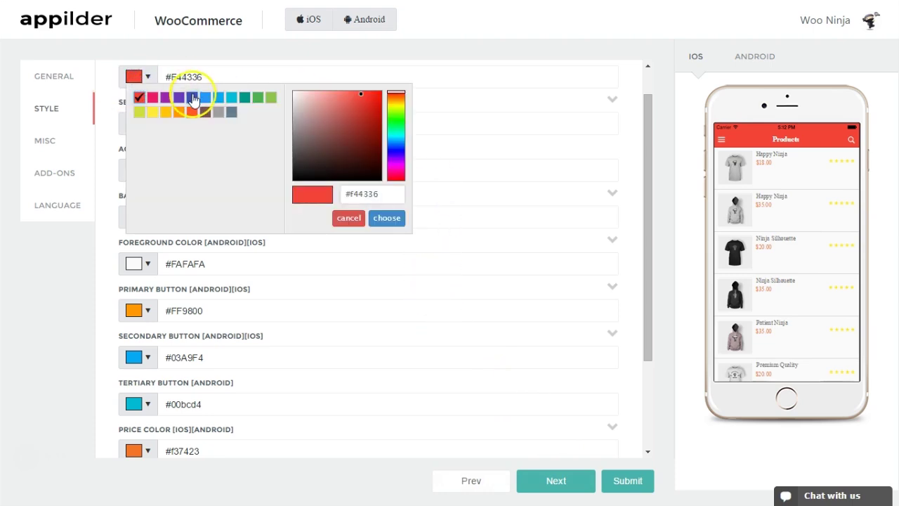
{"action": "left_click", "coordinate": [192, 98]}
{"action": "left_click", "coordinate": [753, 57]}
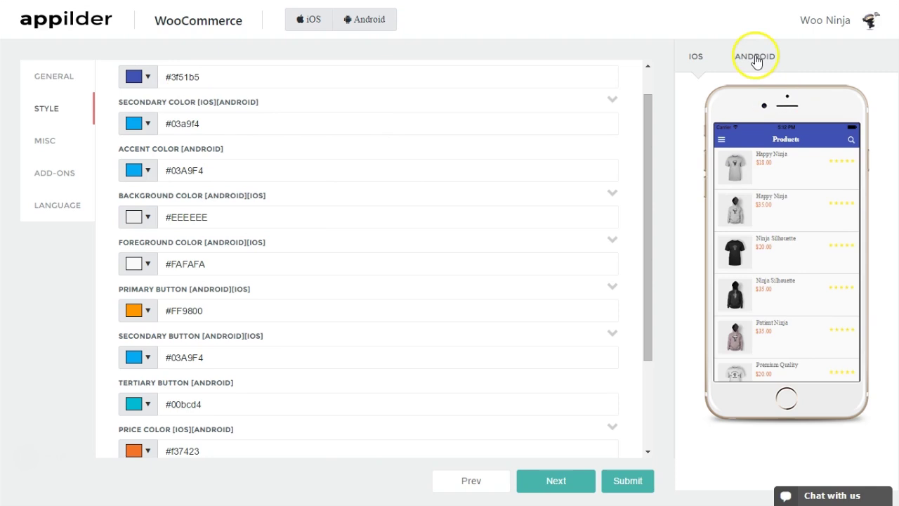
{"action": "left_click", "coordinate": [693, 59]}
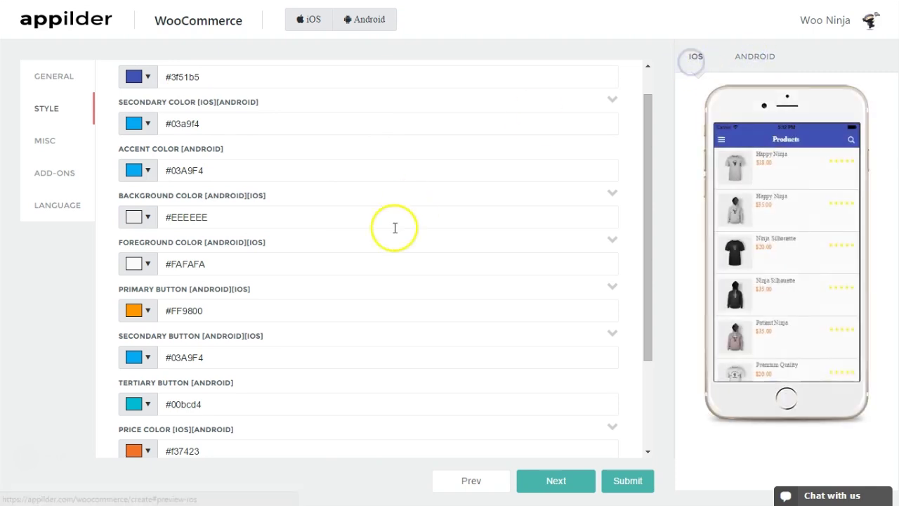
{"action": "scroll", "coordinate": [396, 246], "scroll_direction": "down", "scroll_amount": 3}
Load Splash Image.png as the app's splash image
{"action": "left_click", "coordinate": [551, 483]}
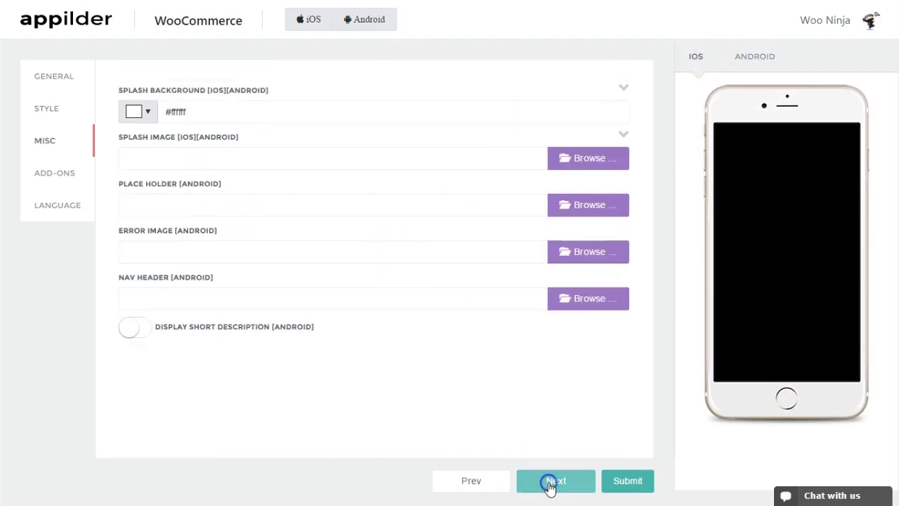
{"action": "left_click", "coordinate": [594, 166]}
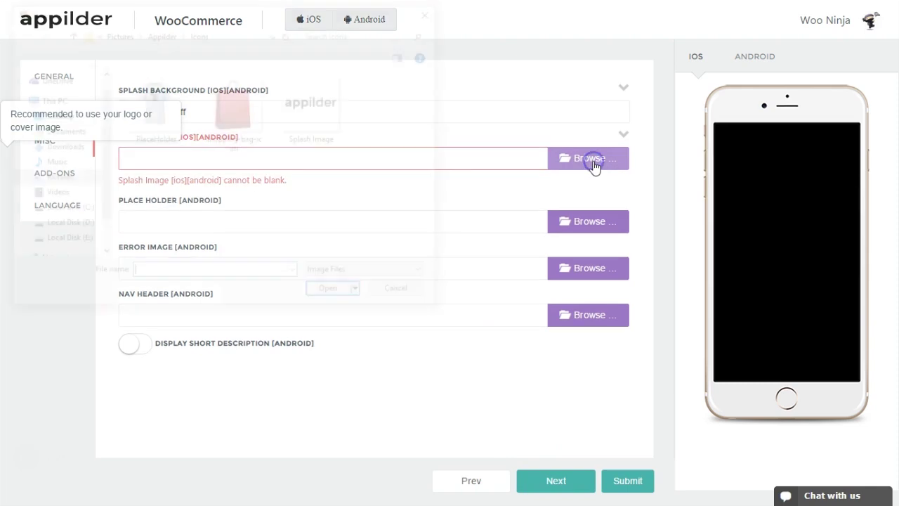
{"action": "left_click", "coordinate": [310, 135]}
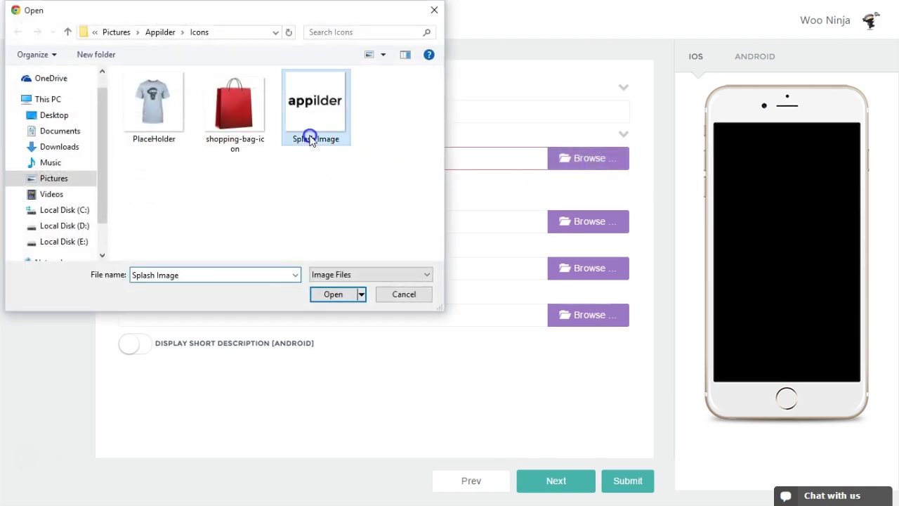
{"action": "left_click", "coordinate": [331, 292]}
Load PlaceHolder.png as the placeholder image and continue
{"action": "left_click", "coordinate": [569, 363]}
{"action": "left_click", "coordinate": [133, 113]}
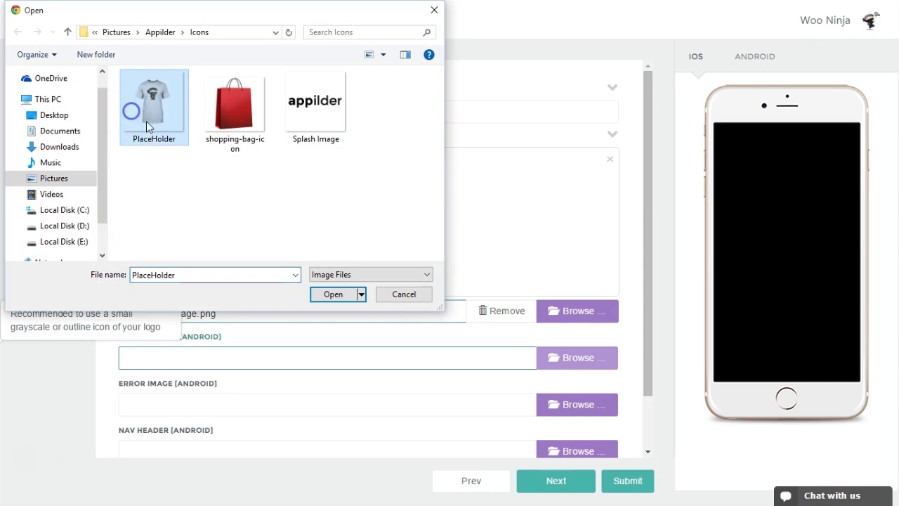
{"action": "left_click", "coordinate": [334, 294]}
{"action": "scroll", "coordinate": [351, 288], "scroll_direction": "down", "scroll_amount": 3}
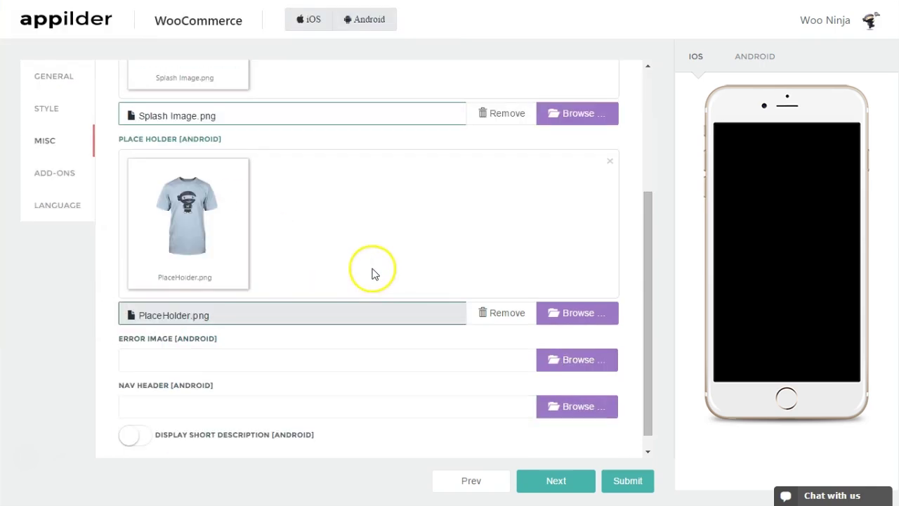
{"action": "left_click", "coordinate": [556, 482]}
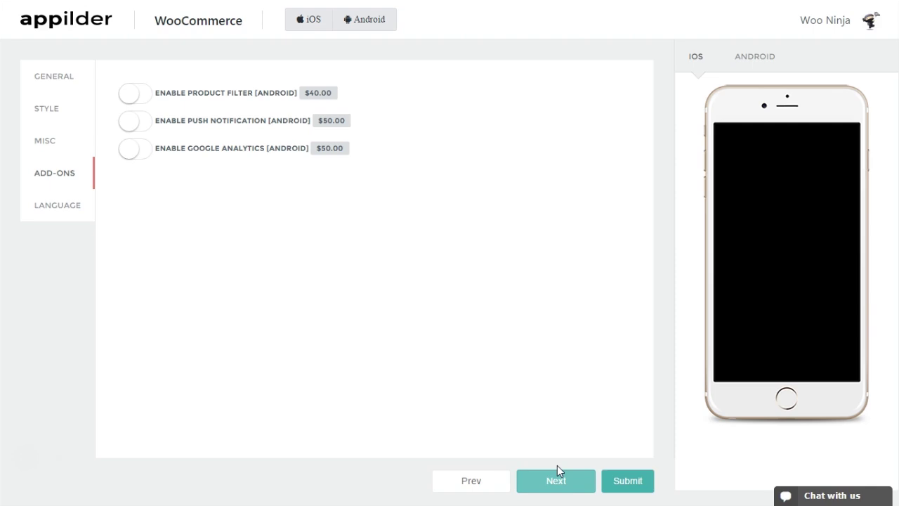
Turn on the Product Filter, Push Notification and Google Analytics add-ons
{"action": "left_click", "coordinate": [146, 95]}
{"action": "left_click", "coordinate": [144, 127]}
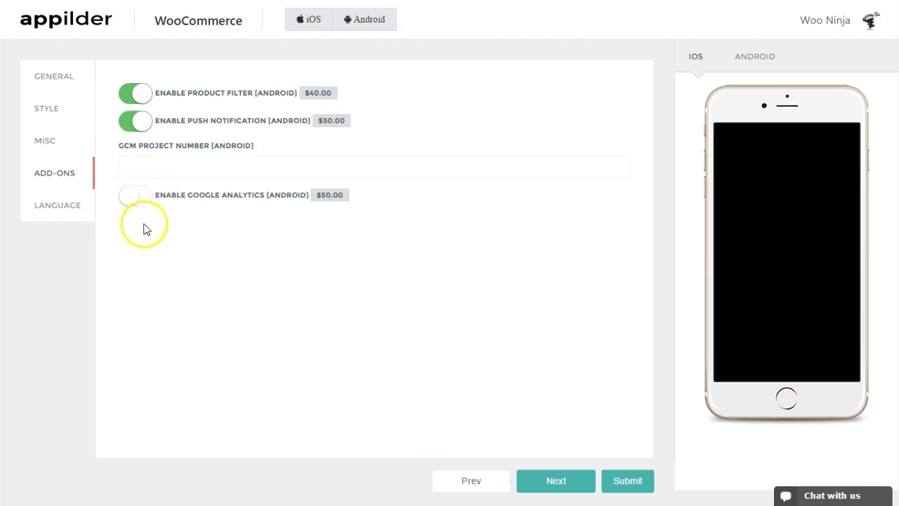
{"action": "left_click", "coordinate": [145, 199]}
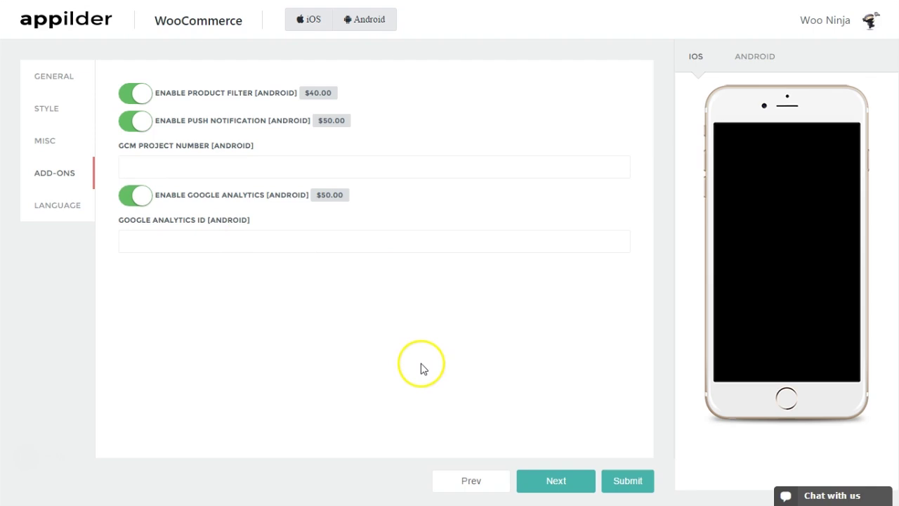
{"action": "left_click", "coordinate": [560, 481]}
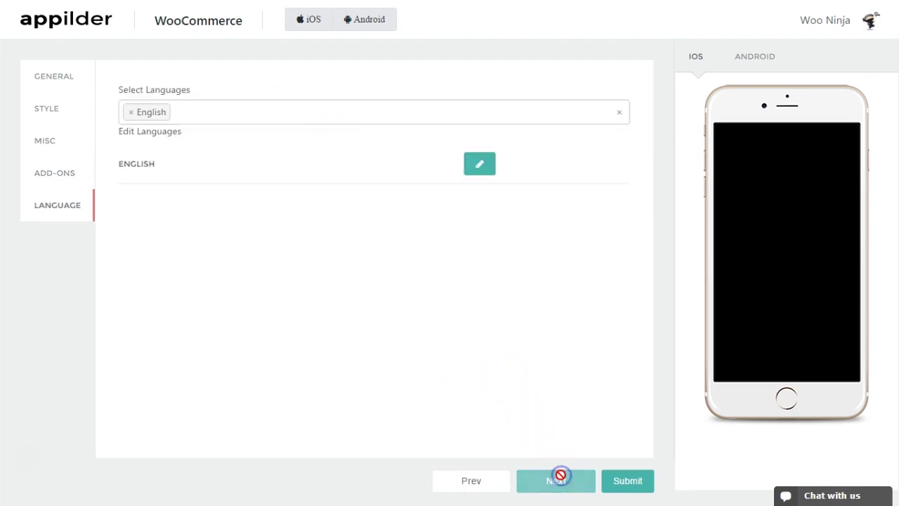
Add Persian as an app language by filtering the language list for 'per'
{"action": "left_click", "coordinate": [488, 116]}
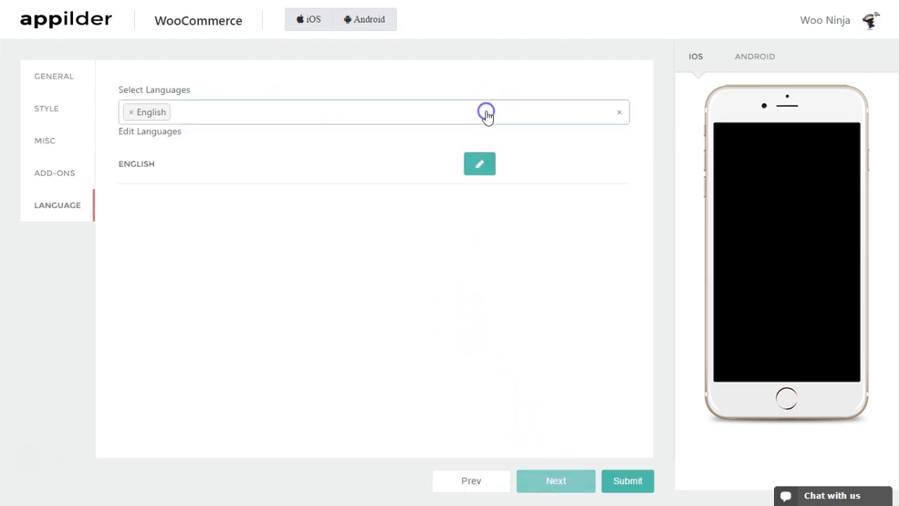
{"action": "type", "text": "per"}
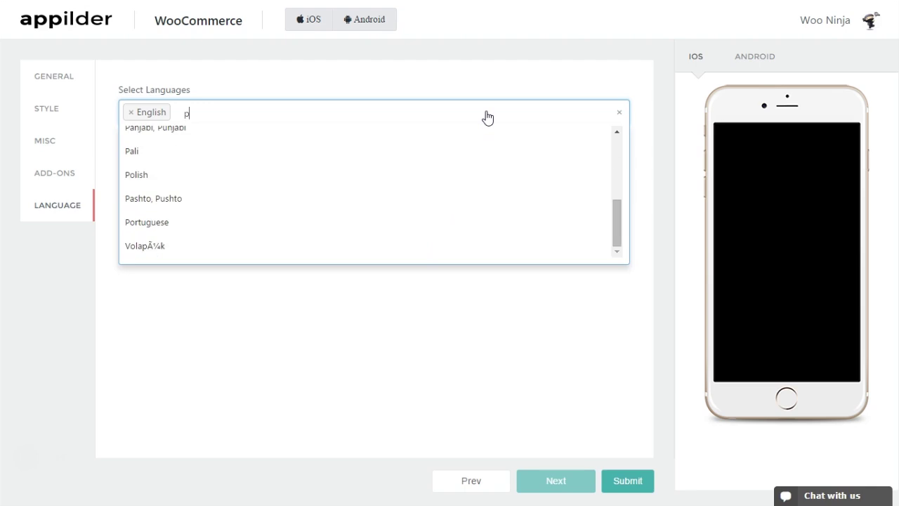
{"action": "key", "text": "Down"}
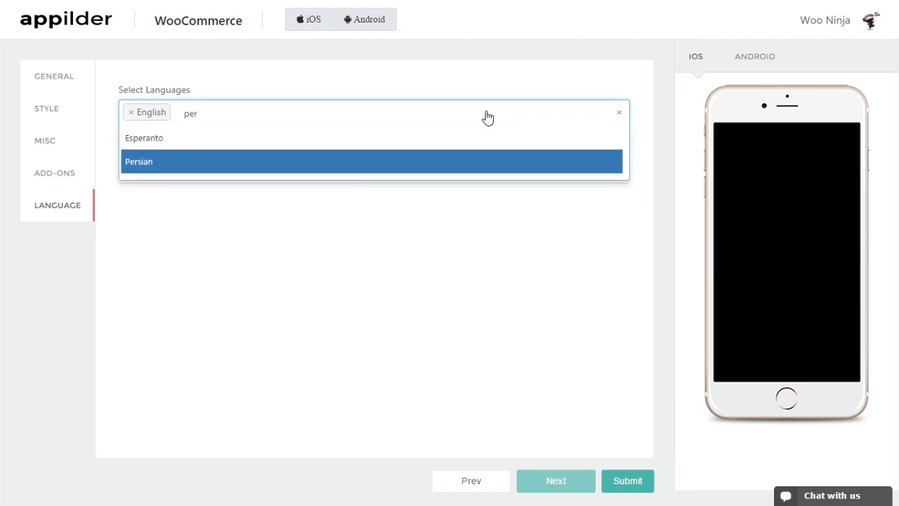
{"action": "key", "text": "Return"}
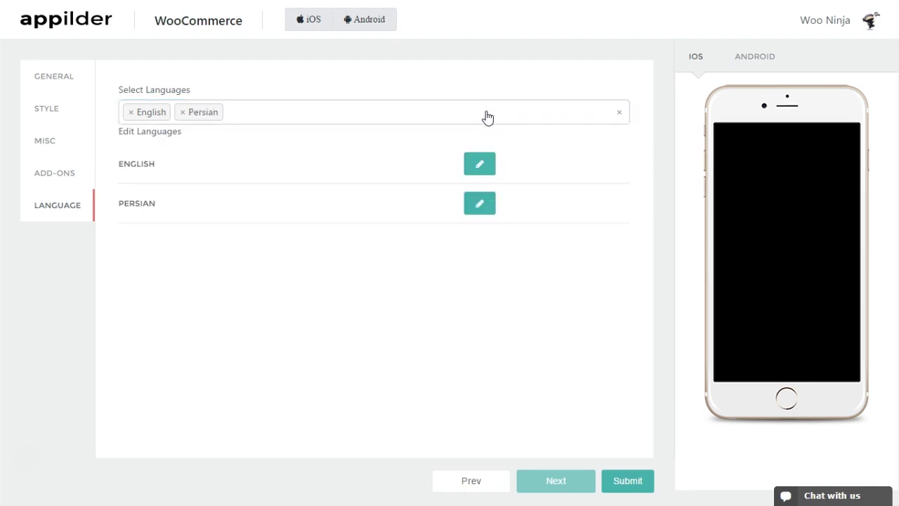
Review the Persian label translations, including Buy Now, and close the dialog
{"action": "left_click", "coordinate": [480, 208]}
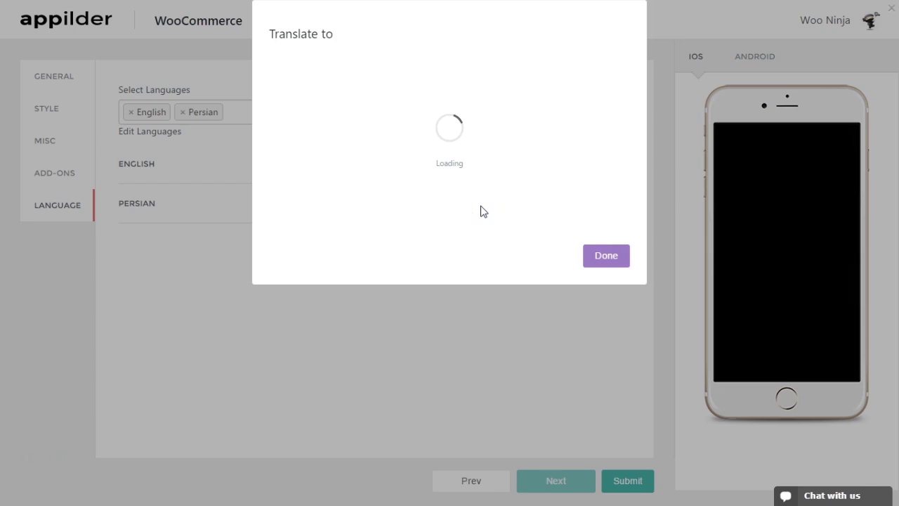
{"action": "scroll", "coordinate": [486, 325], "scroll_direction": "down", "scroll_amount": 4}
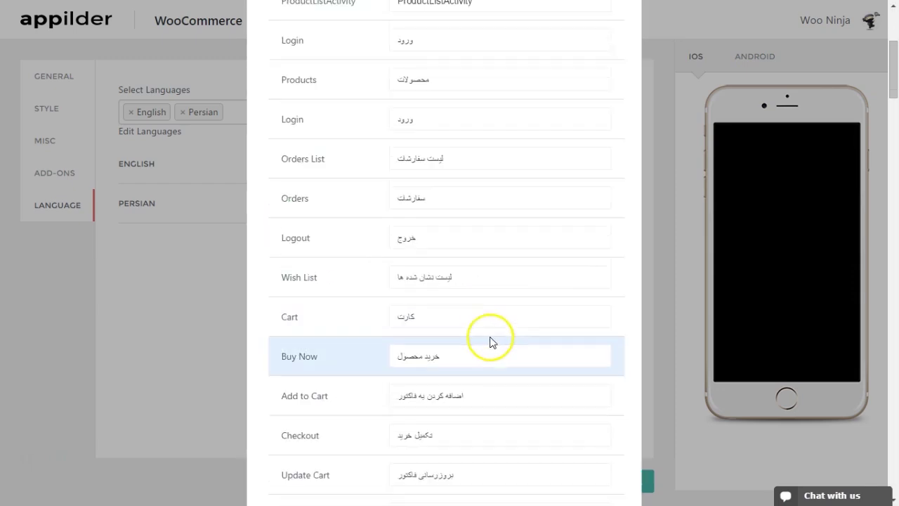
{"action": "left_click", "coordinate": [481, 293]}
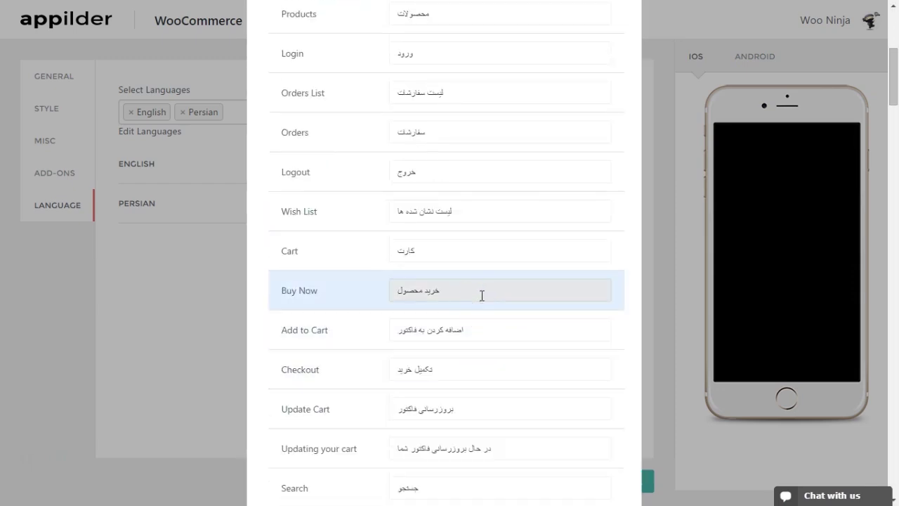
{"action": "left_click", "coordinate": [158, 319]}
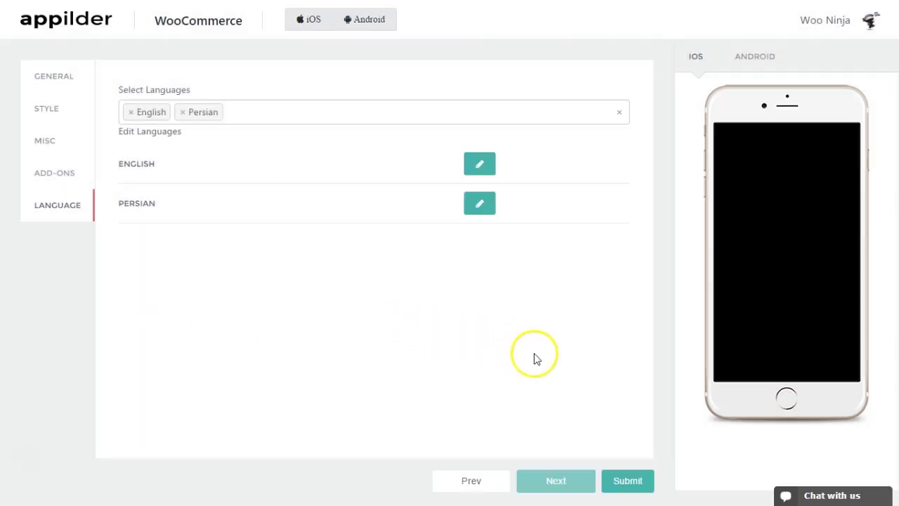
Submit the app settings and view the Android build progress and API credentials
{"action": "left_click", "coordinate": [625, 484]}
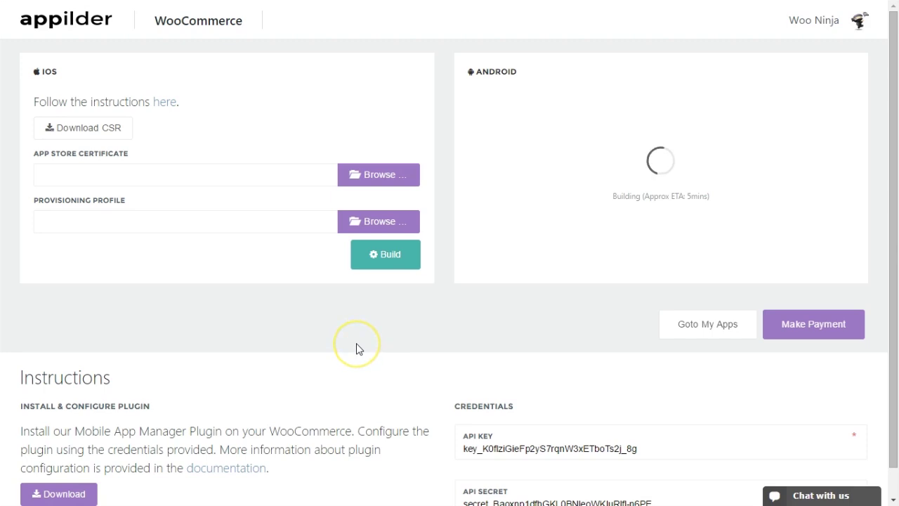
{"action": "scroll", "coordinate": [357, 348], "scroll_direction": "down", "scroll_amount": 1}
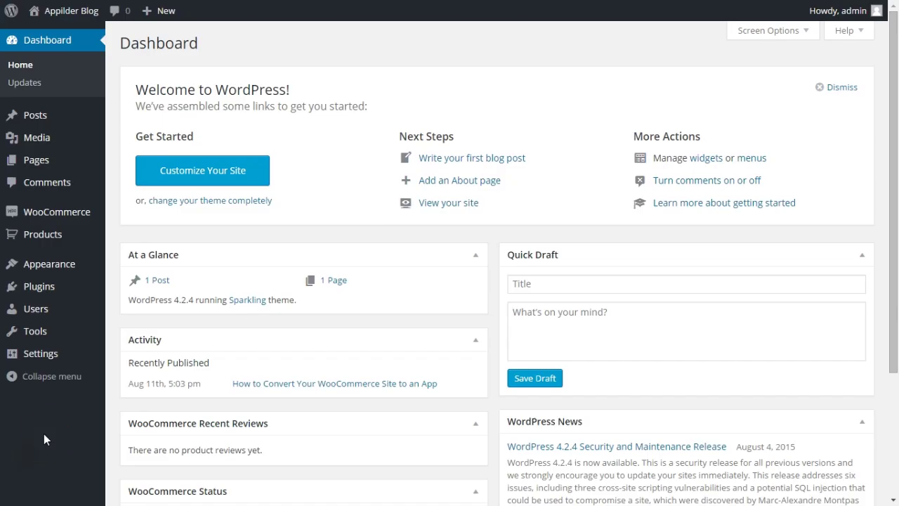
Search the plugin directory for 'appilder' and install Appilder WooCommerce Mobile App Manager 1.6.8.6
{"action": "left_click", "coordinate": [69, 288]}
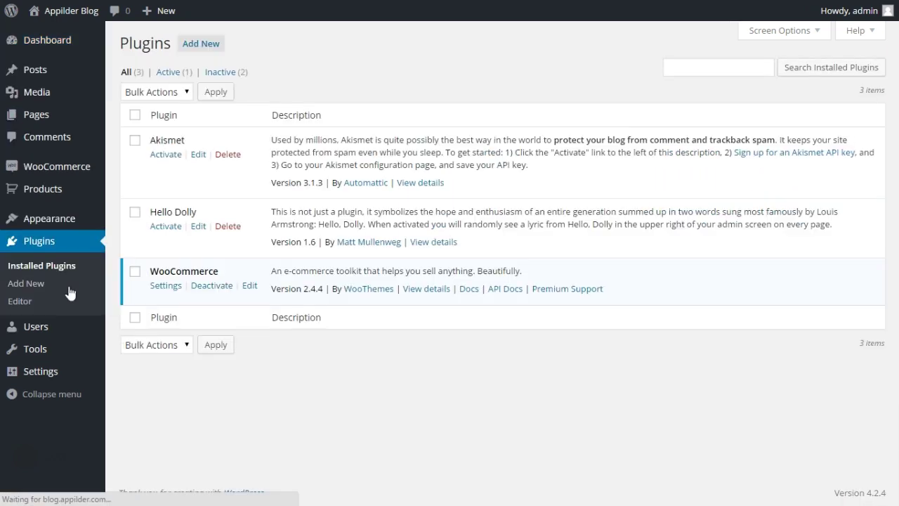
{"action": "left_click", "coordinate": [219, 42]}
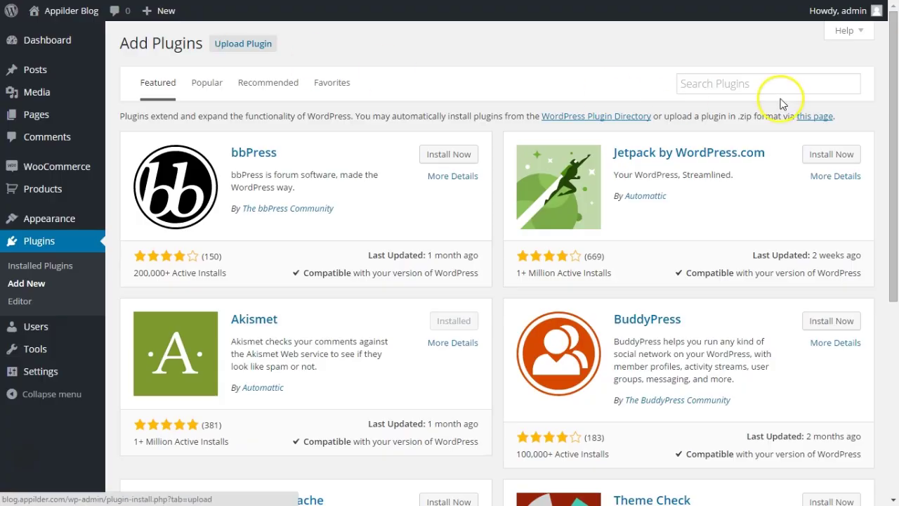
{"action": "left_click", "coordinate": [777, 83]}
{"action": "type", "text": "appild"}
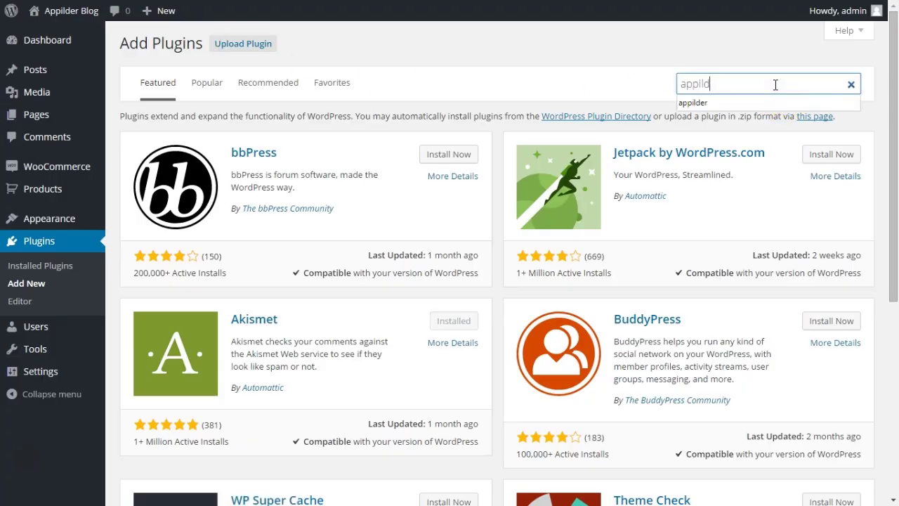
{"action": "type", "text": "er"}
{"action": "key", "text": "Return"}
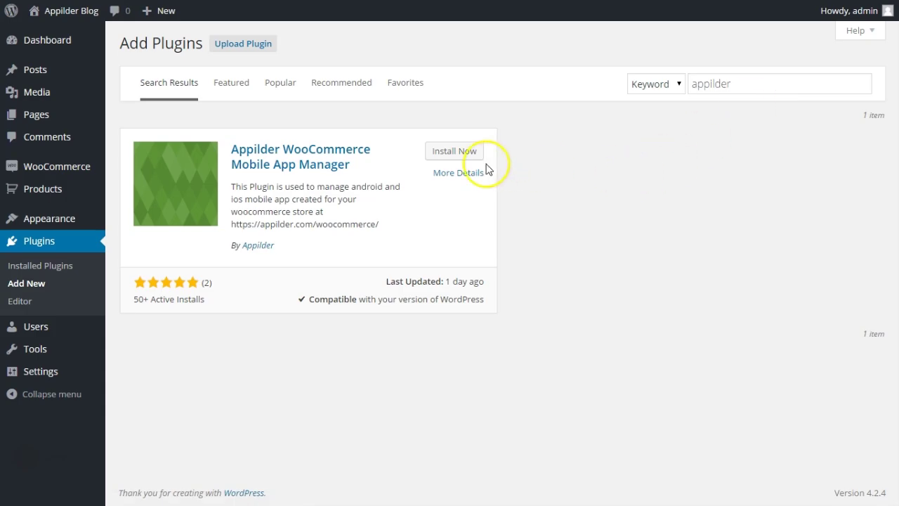
{"action": "left_click", "coordinate": [462, 154]}
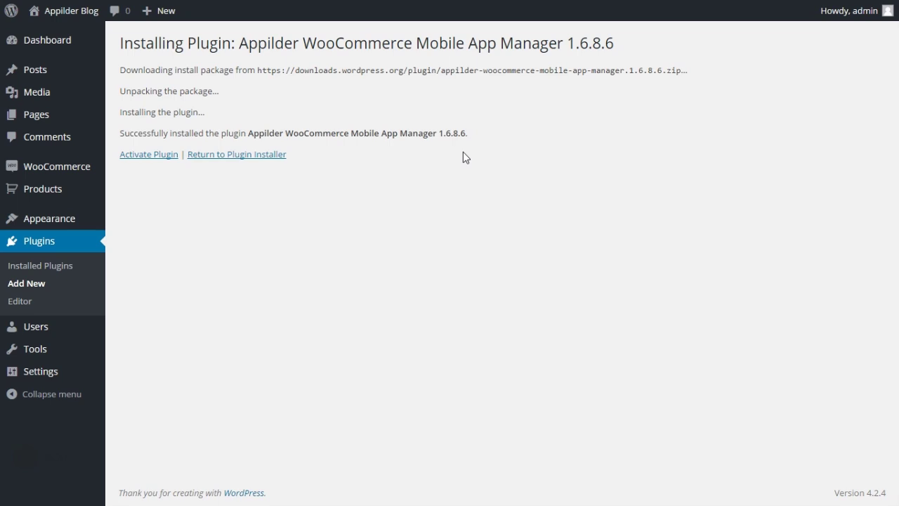
Activate the newly installed plugin and go to Mobile App Manager > API Settings
{"action": "left_click", "coordinate": [150, 154]}
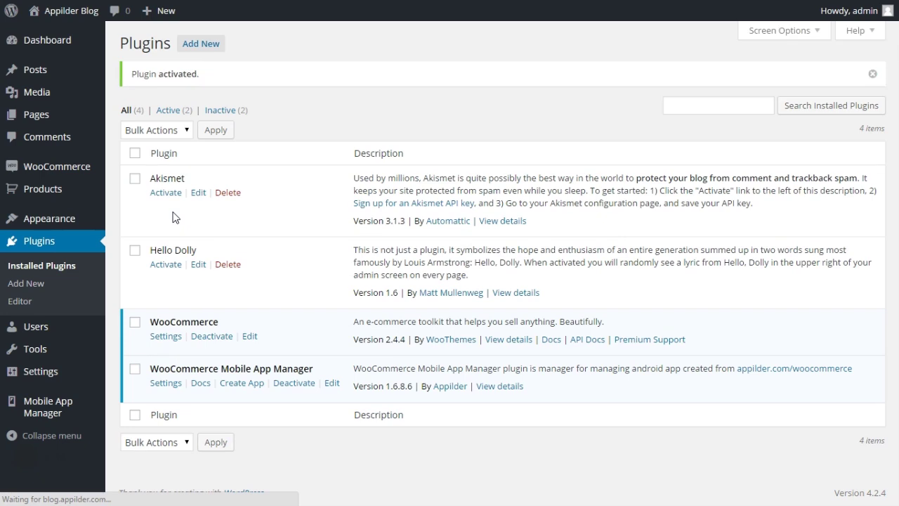
{"action": "left_click", "coordinate": [68, 415]}
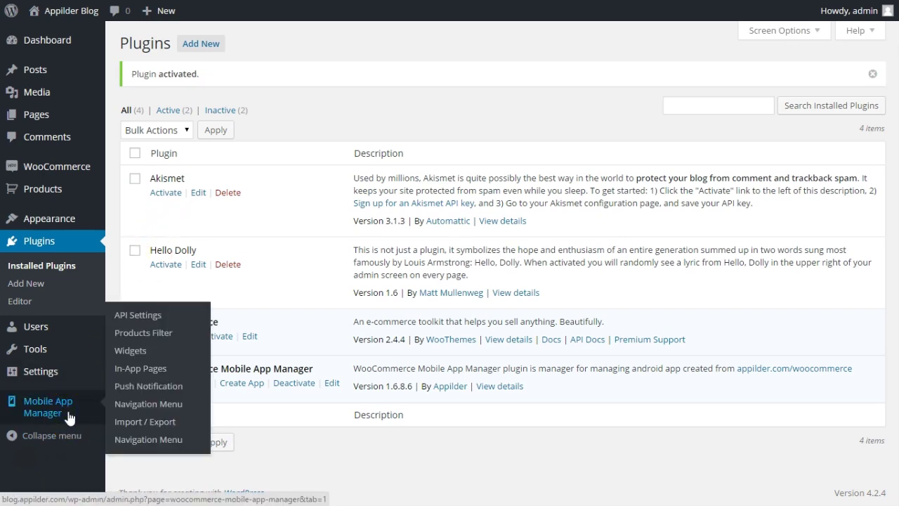
{"action": "left_click", "coordinate": [68, 417]}
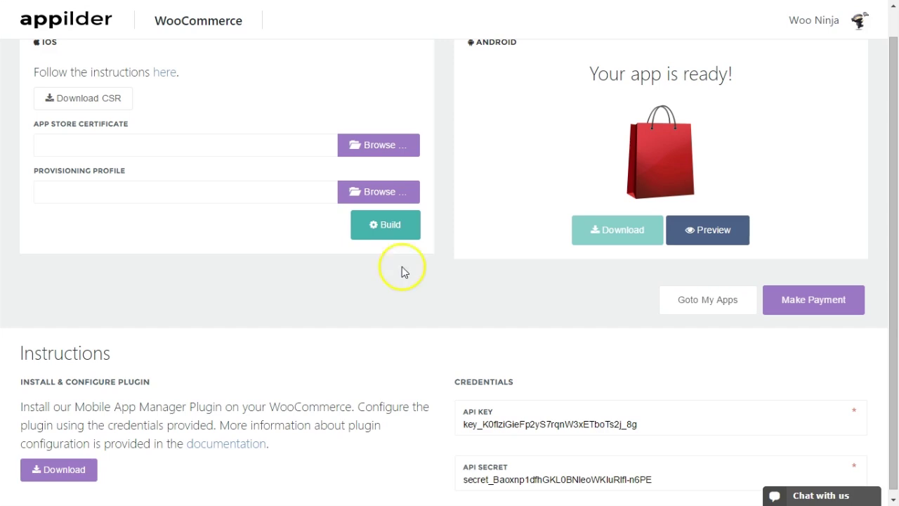
Copy the Appilder API key into the plugin's API KEY field
{"action": "scroll", "coordinate": [422, 323], "scroll_direction": "down", "scroll_amount": 1}
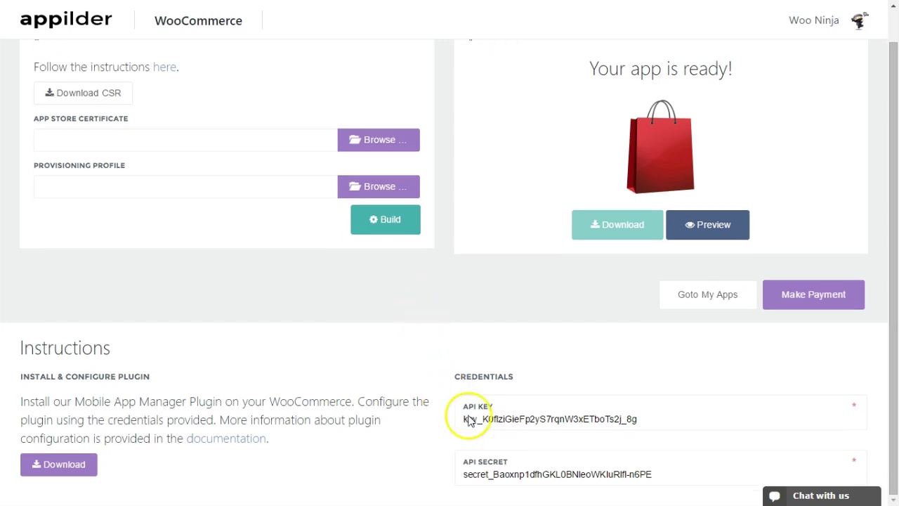
{"action": "left_click_drag", "start_coordinate": [456, 421], "coordinate": [612, 434]}
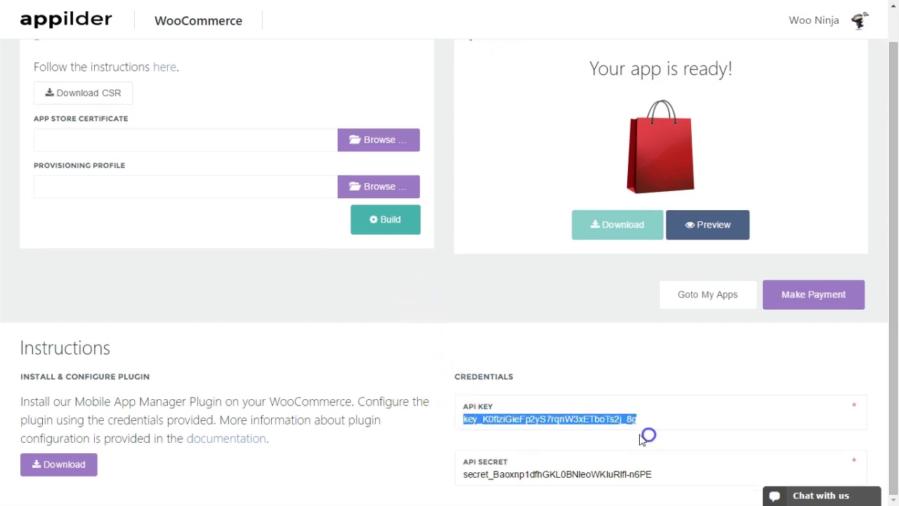
{"action": "right_click", "coordinate": [606, 418]}
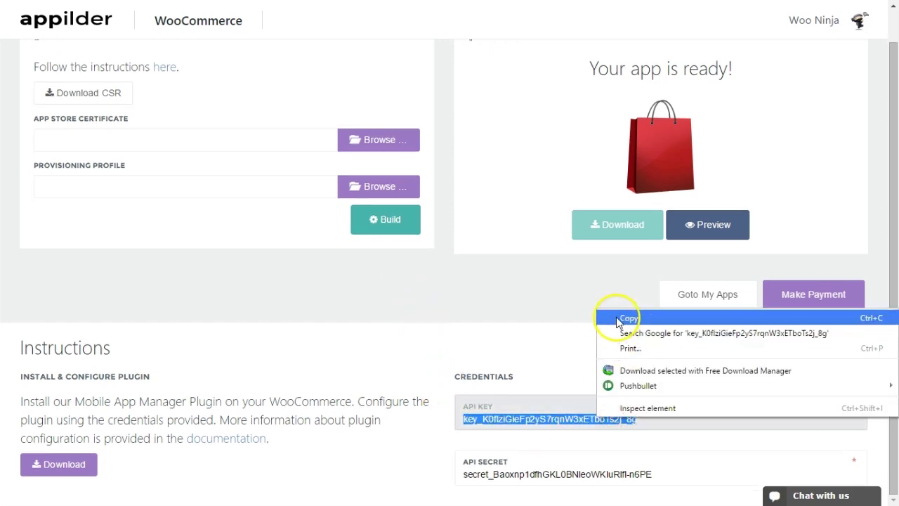
{"action": "left_click", "coordinate": [616, 320]}
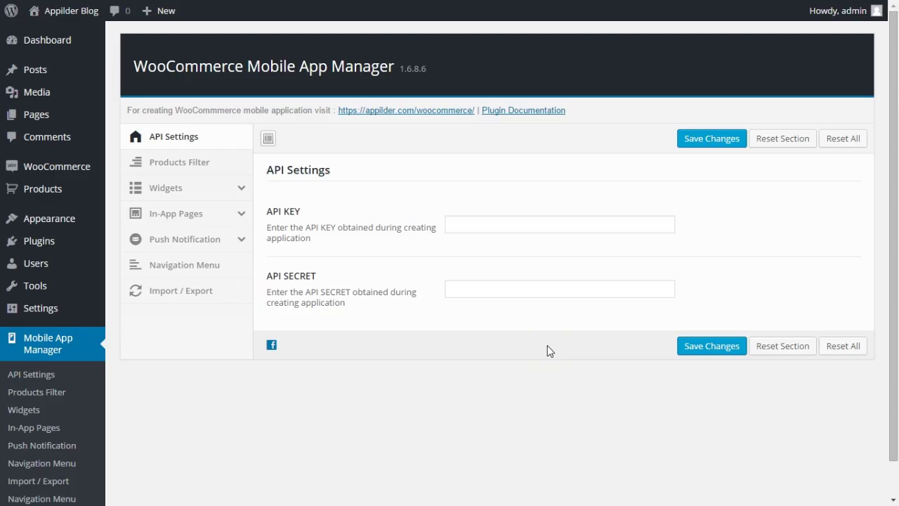
{"action": "right_click", "coordinate": [518, 216]}
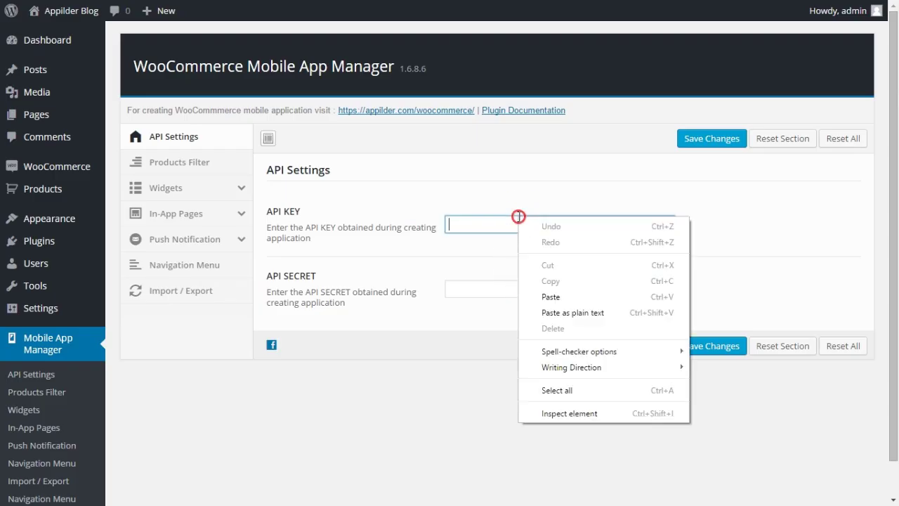
{"action": "left_click", "coordinate": [544, 298]}
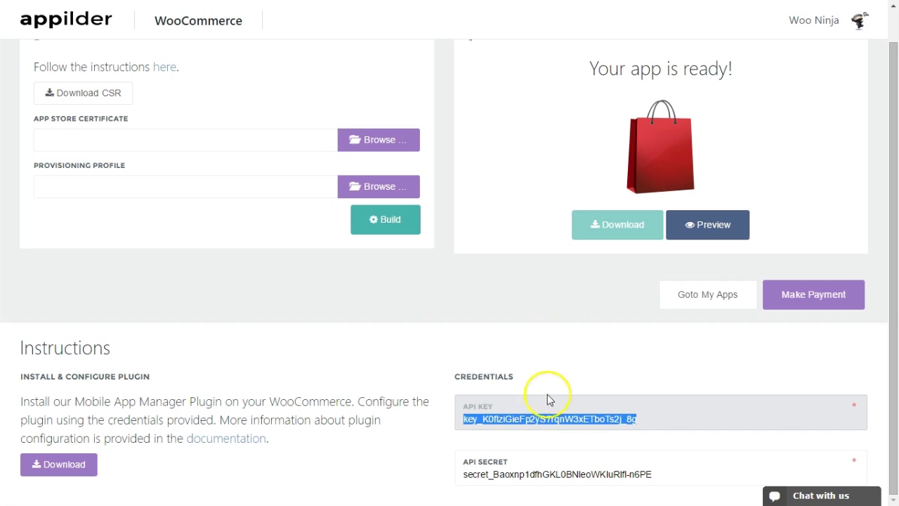
Copy the API secret into the API SECRET field and save the changes
{"action": "left_click_drag", "start_coordinate": [460, 475], "coordinate": [664, 480]}
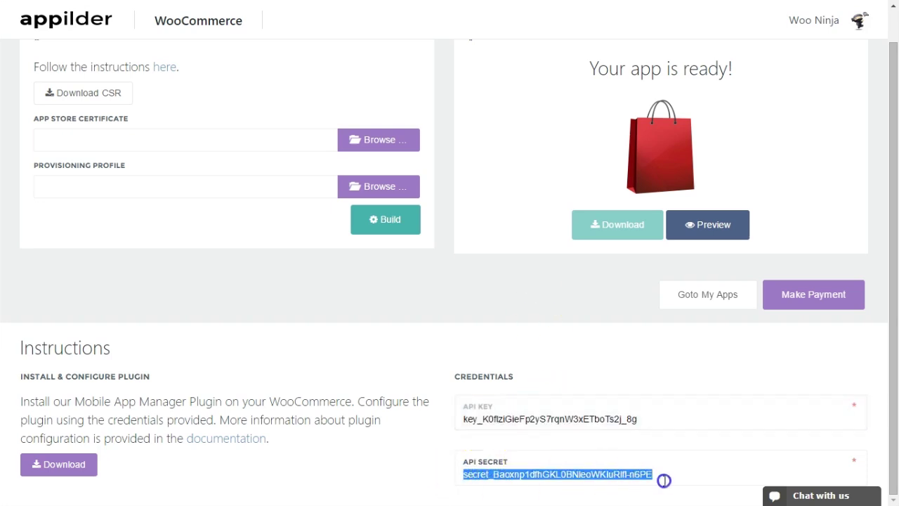
{"action": "right_click", "coordinate": [623, 476]}
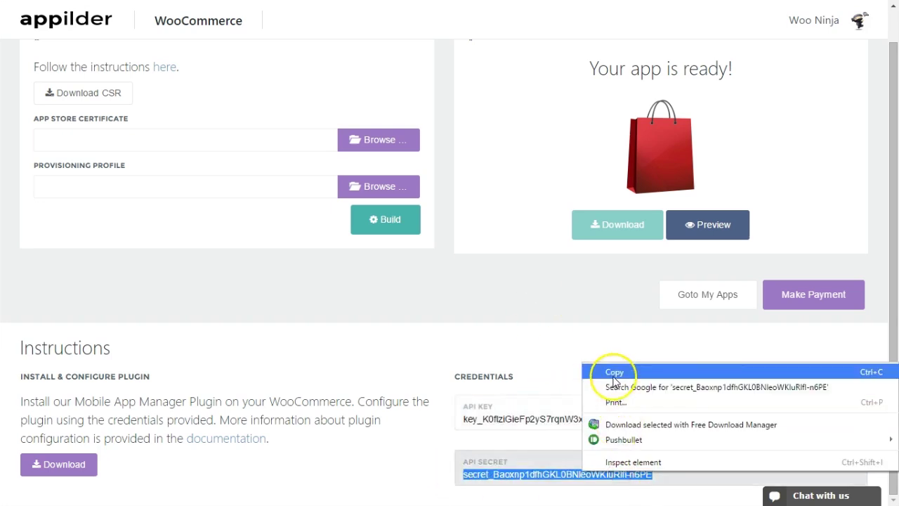
{"action": "left_click", "coordinate": [613, 379]}
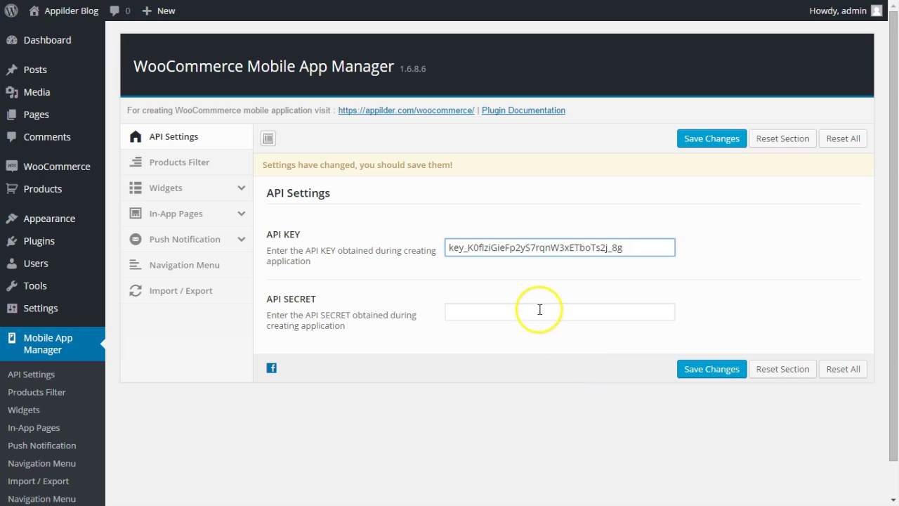
{"action": "left_click", "coordinate": [539, 310]}
{"action": "right_click", "coordinate": [539, 310]}
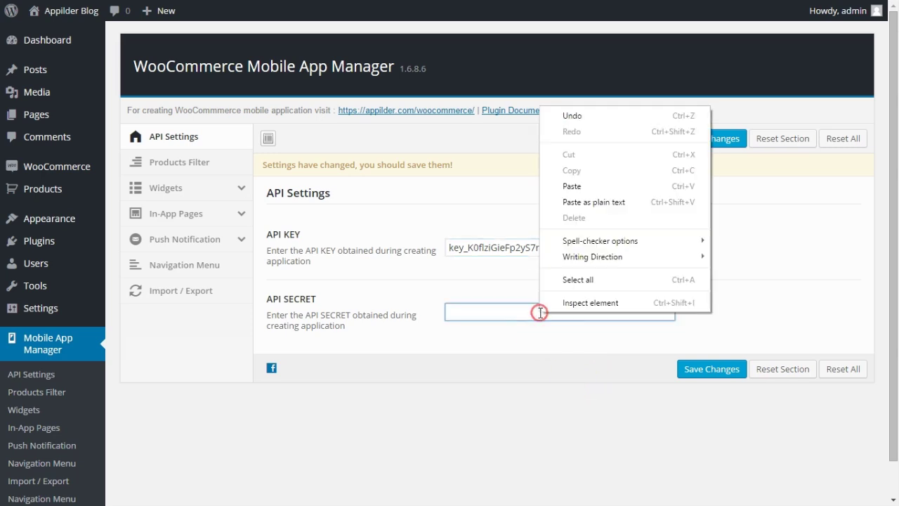
{"action": "left_click", "coordinate": [570, 186]}
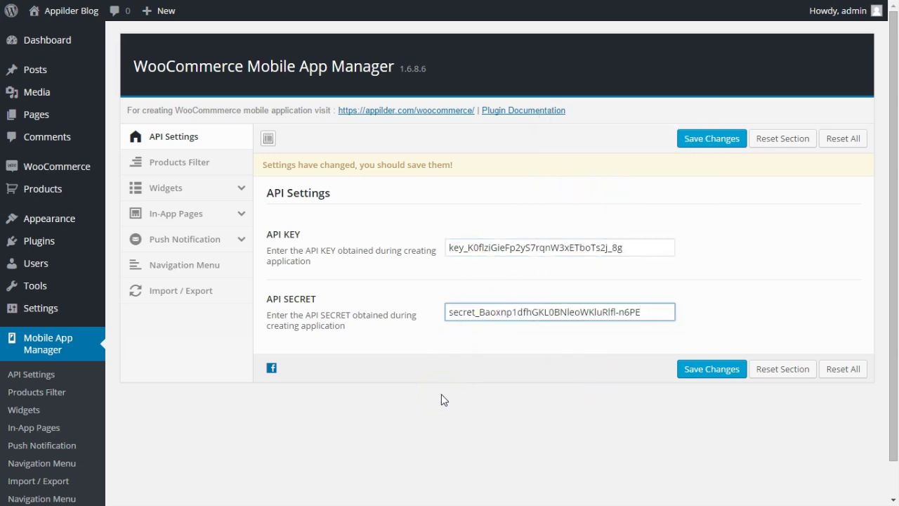
{"action": "left_click", "coordinate": [703, 368]}
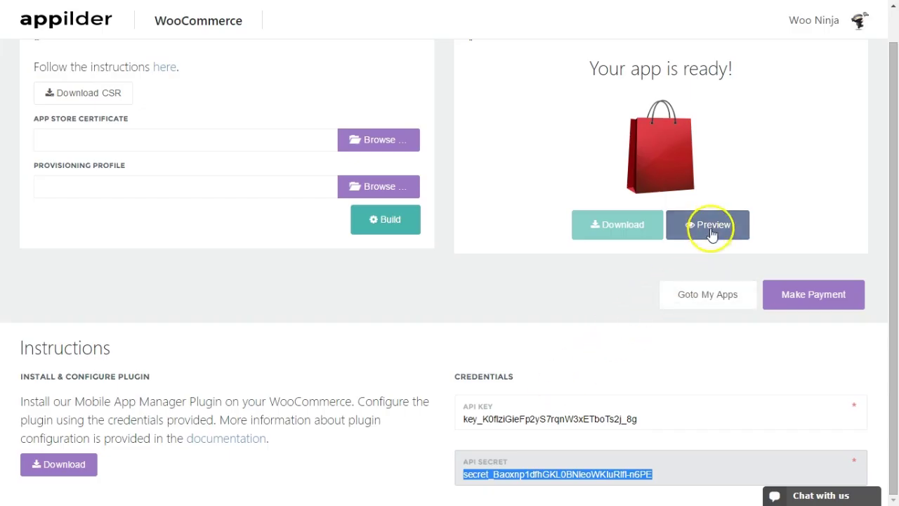
Preview DemoApp's empty 'No Widgets' home screen on the phone mockup, then close it
{"action": "left_click", "coordinate": [711, 226]}
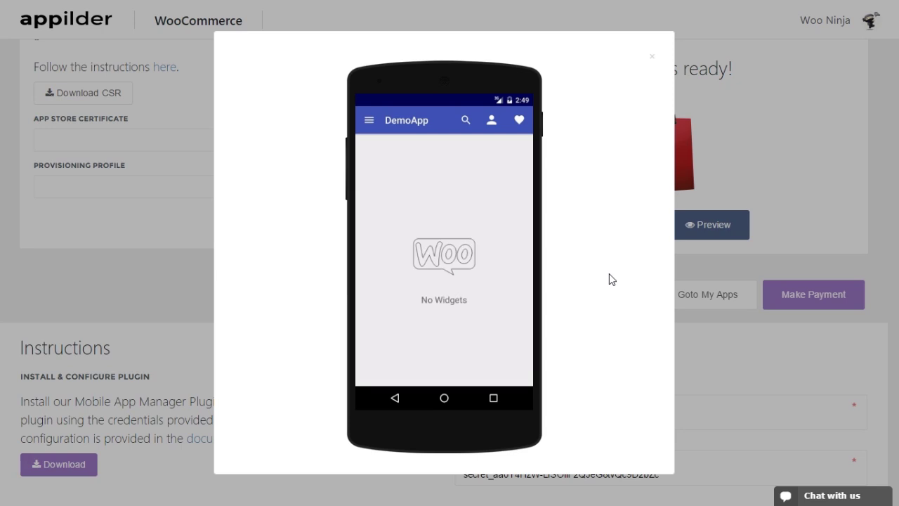
{"action": "left_click", "coordinate": [652, 56]}
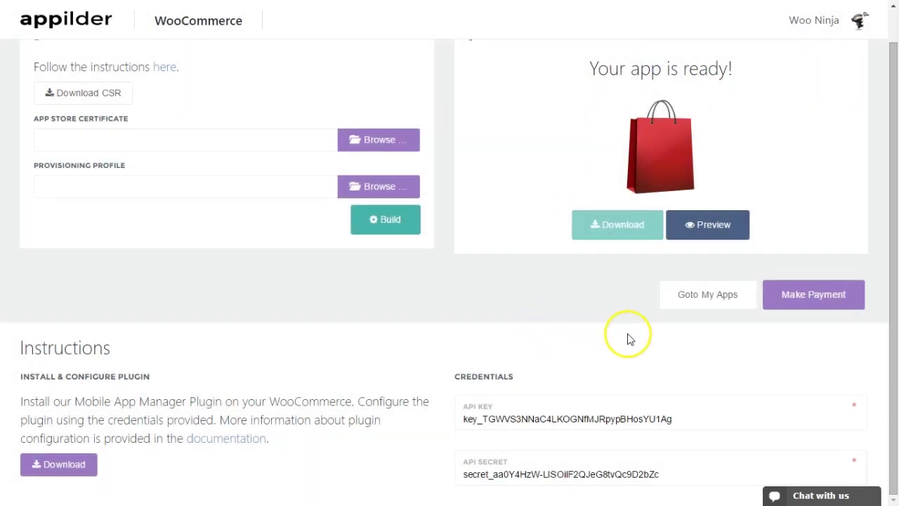